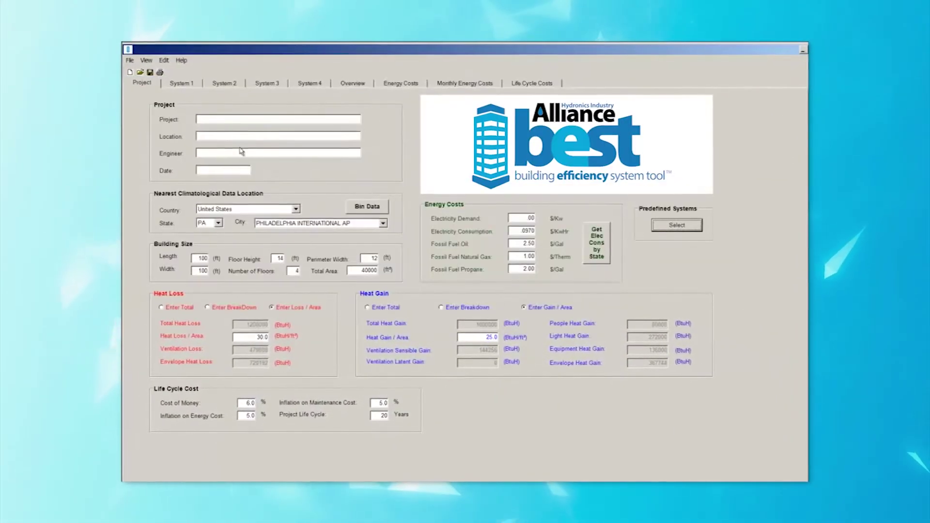
# - Accept the Chilled Beam, Heat Pump, VAV and VRF predefined systems, then reopen the predefined system choices
pyautogui.click(192, 83)
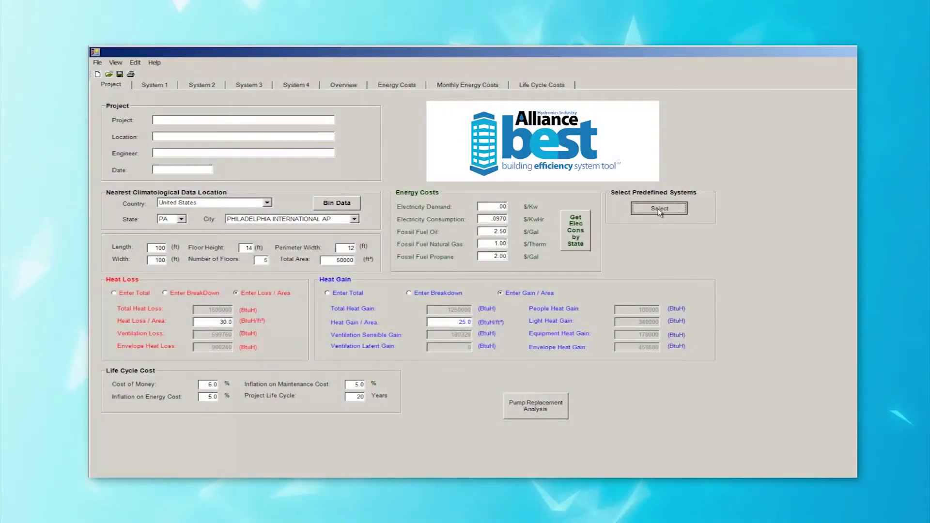
pyautogui.click(666, 211)
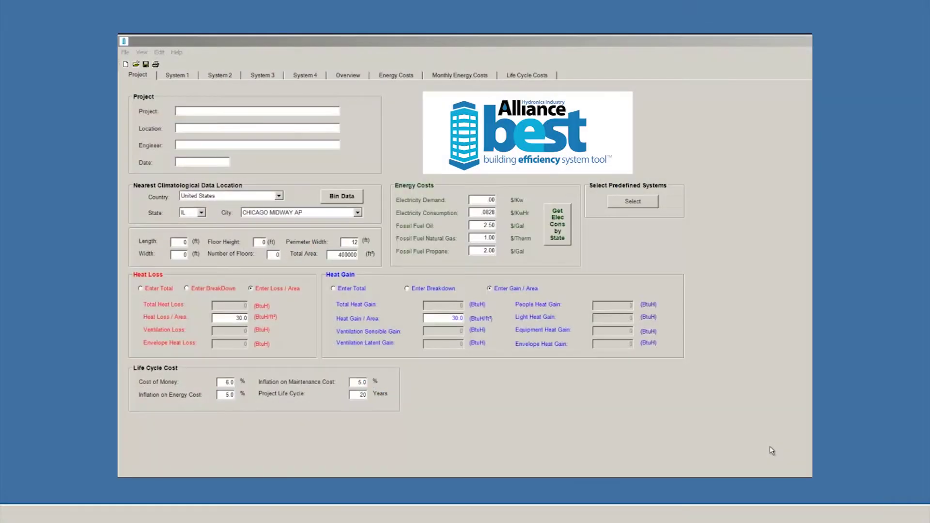
# - Choose PA as the state and PHILADELPHIA INTERNATIONAL AP as the climate city
pyautogui.click(200, 213)
pyautogui.click(190, 247)
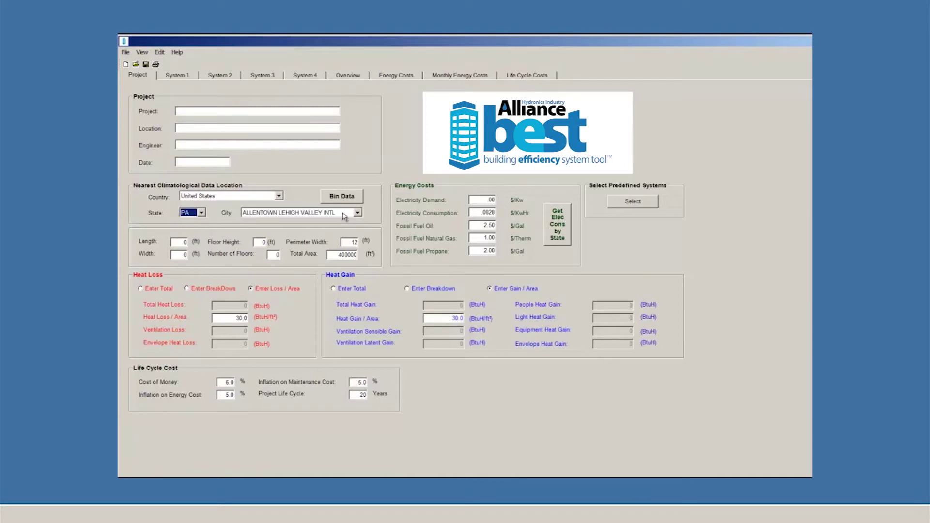
pyautogui.click(357, 213)
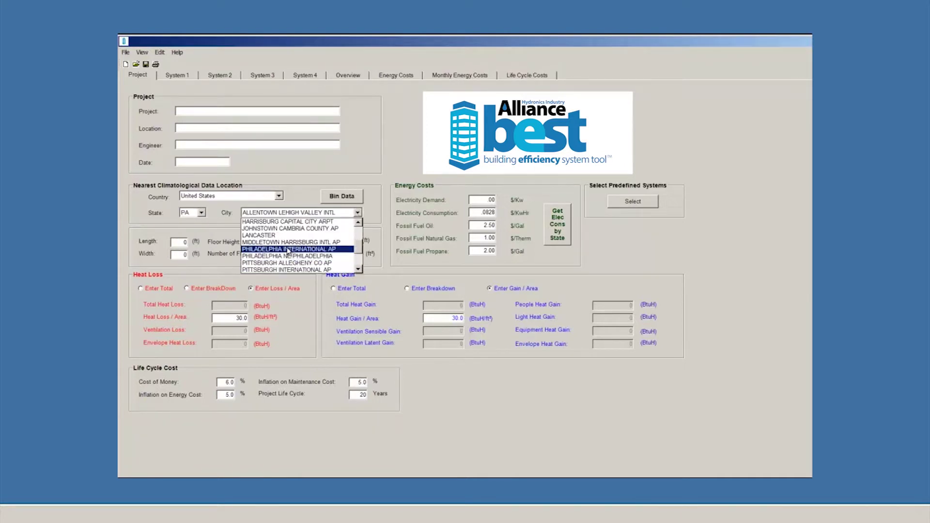
pyautogui.click(288, 251)
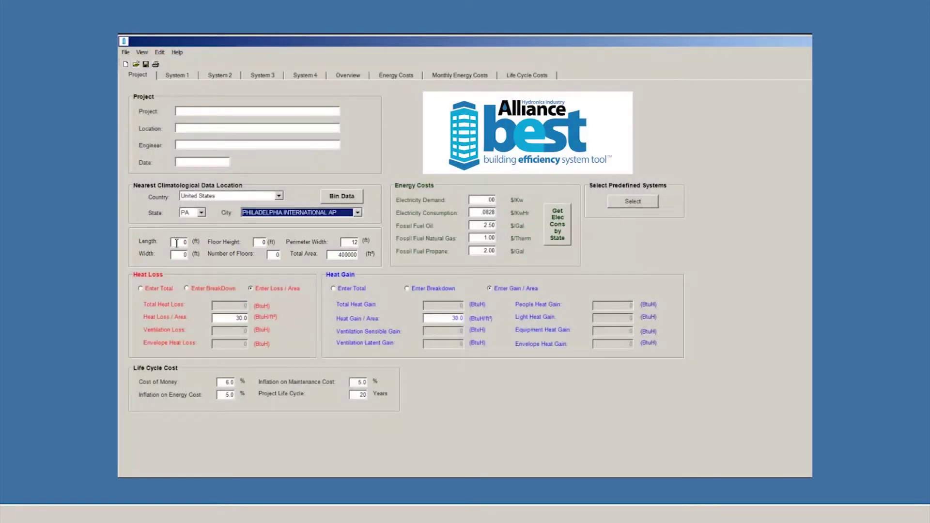
# - Enter building length 100, width 100, 5 floors and 14 ft floor height
pyautogui.click(177, 243)
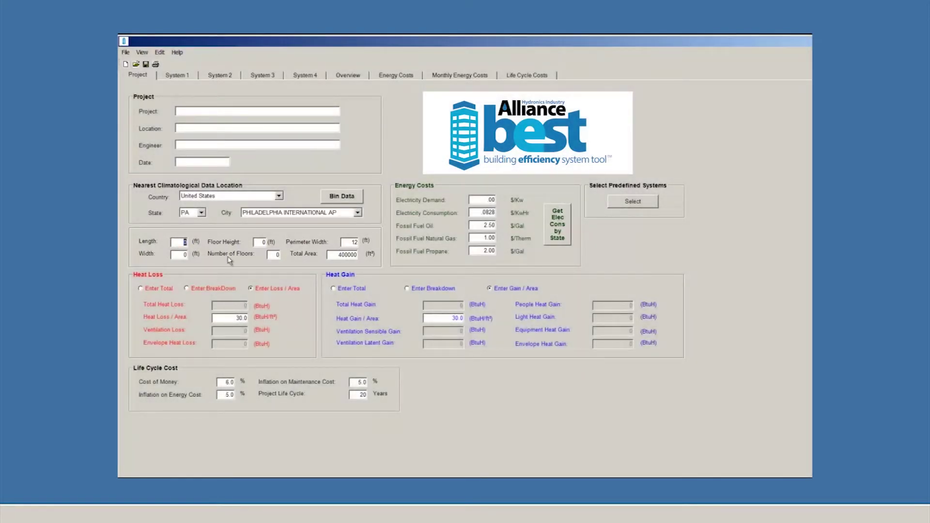
pyautogui.write('100')
pyautogui.press('Tab')
pyautogui.write('100')
pyautogui.click(277, 253)
pyautogui.write('5')
pyautogui.click(259, 242)
pyautogui.write('14')
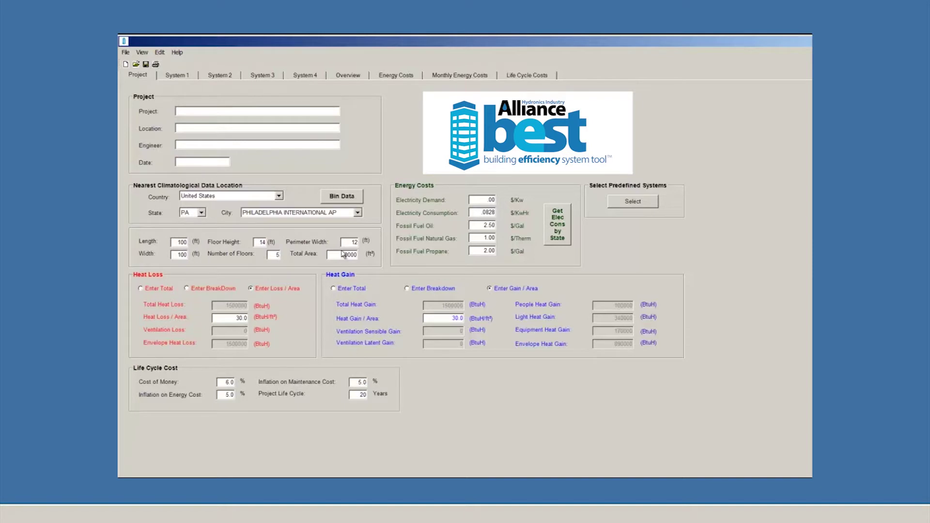
pyautogui.click(341, 254)
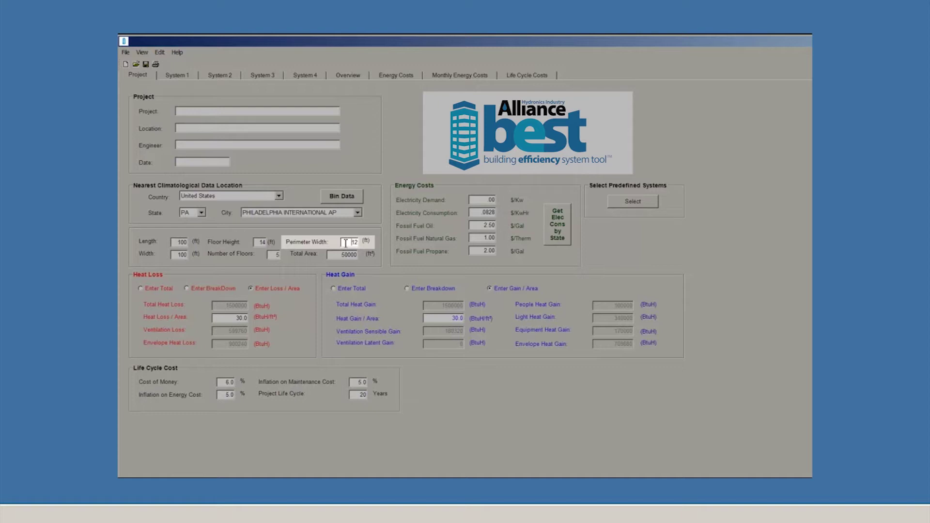
pyautogui.doubleClick(350, 243)
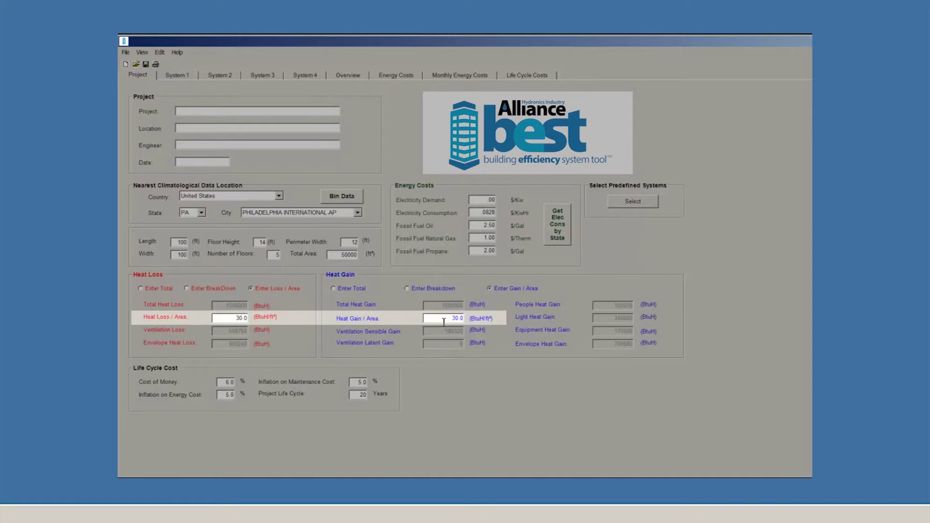
# - Change Heat Gain / Area to 25 BtuH/ft² and fetch the state's electricity rate
pyautogui.moveTo(443, 321); pyautogui.dragTo(469, 310)
pyautogui.write('25')
pyautogui.press('Tab')
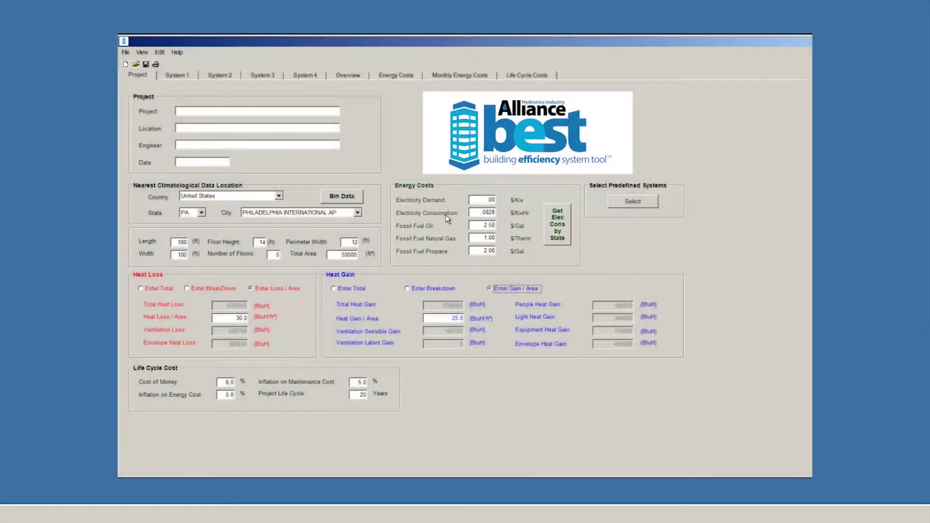
pyautogui.click(556, 232)
# - Switch to the System 1 design page
pyautogui.click(177, 76)
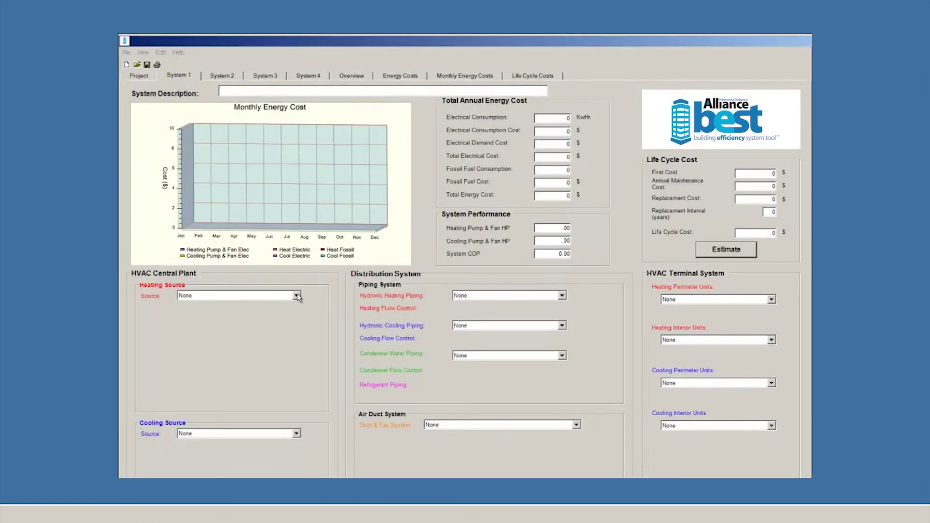
# - Make System 1's heating source a Boiler at 85% efficiency
pyautogui.click(297, 296)
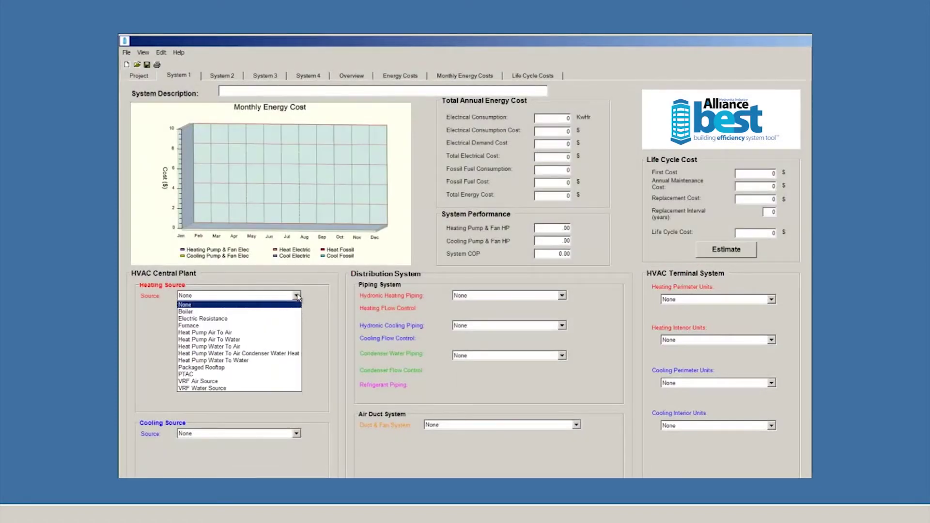
pyautogui.click(234, 312)
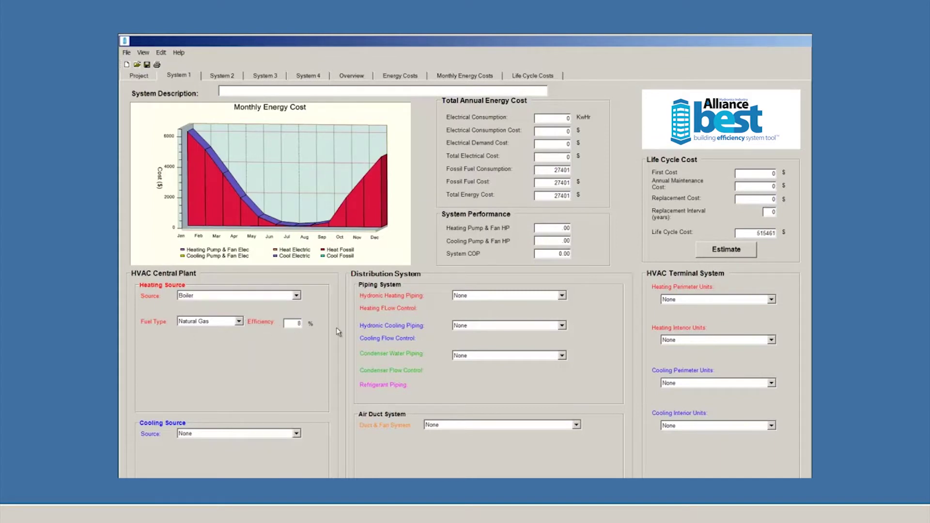
pyautogui.write('5')
pyautogui.press('Tab')
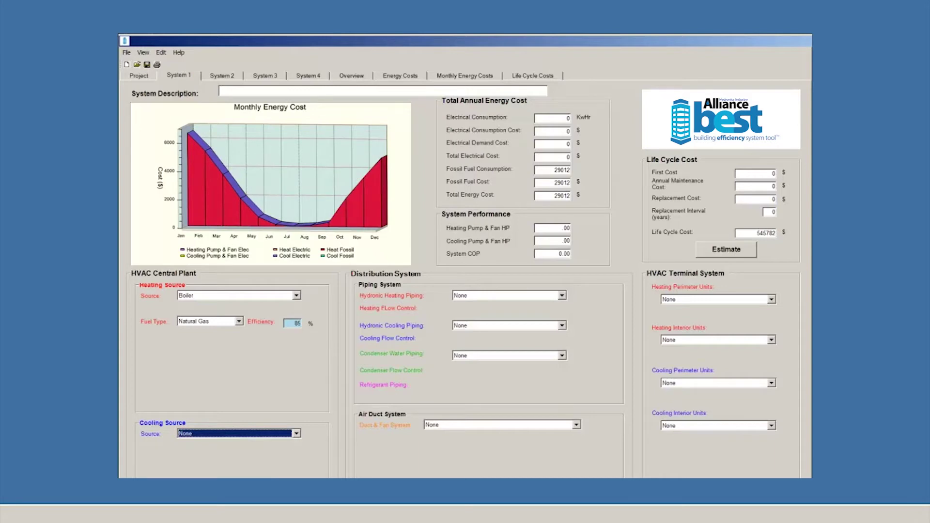
# - Set the cooling source to a Chiller with Water Cooled Electric sub type
pyautogui.scroll(-2, 801, 399)
pyautogui.click(296, 355)
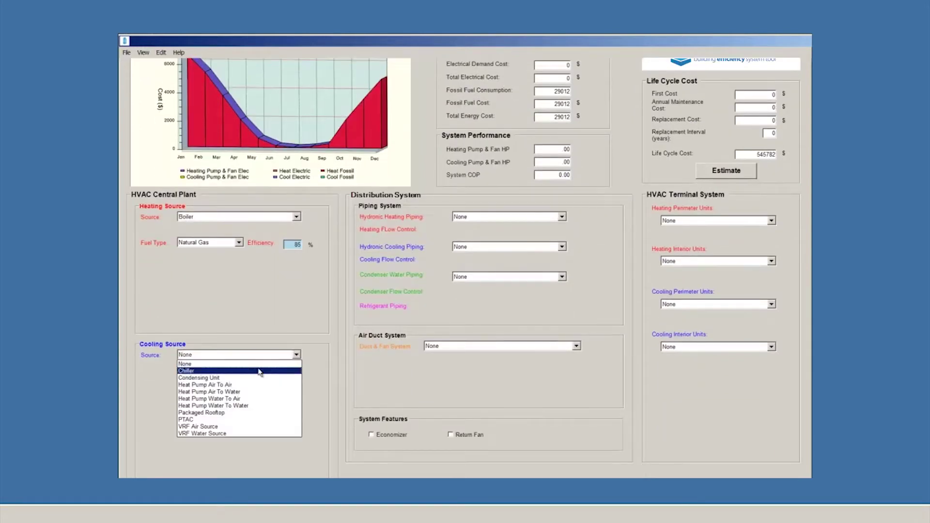
pyautogui.click(260, 371)
pyautogui.click(294, 368)
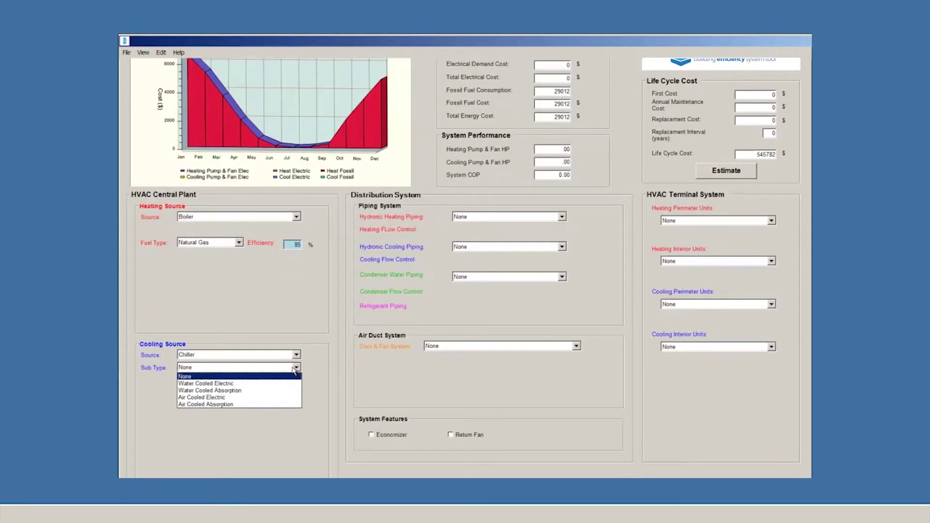
pyautogui.click(252, 383)
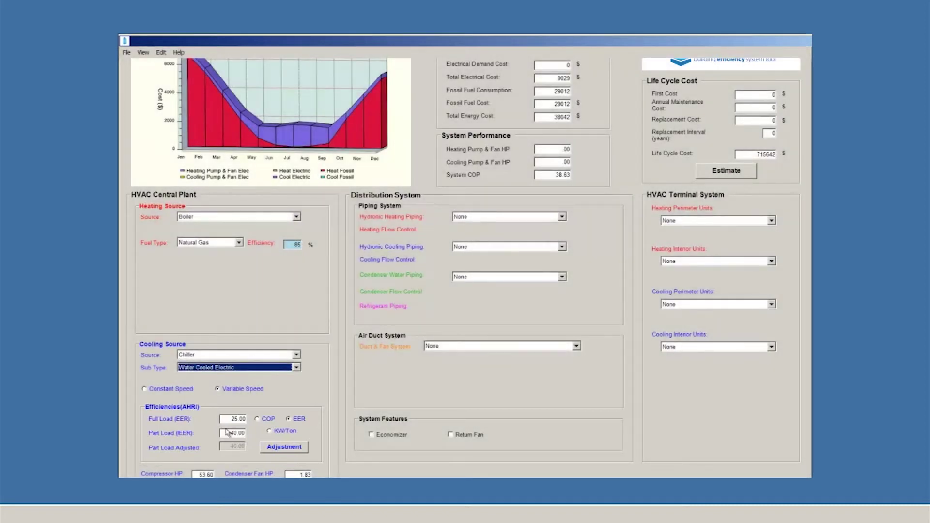
pyautogui.click(223, 419)
pyautogui.scroll(3, 223, 420)
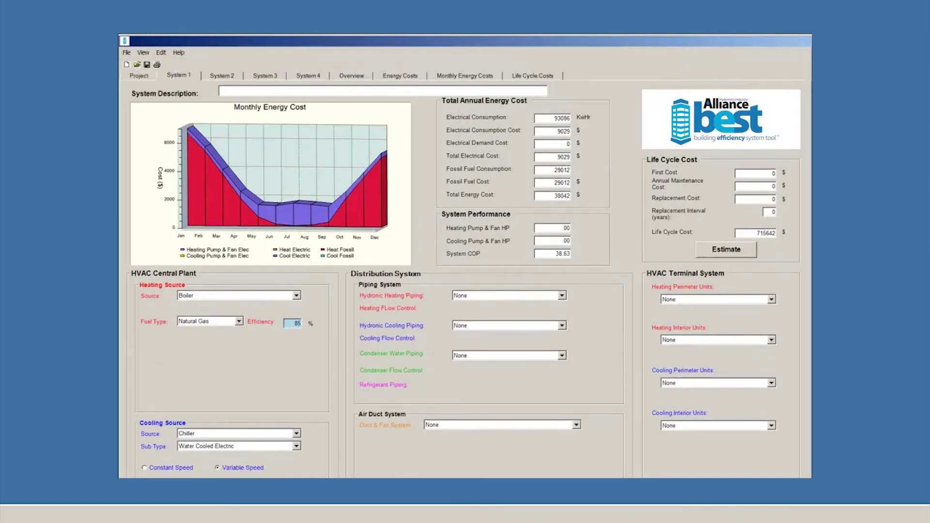
# - Give heating and cooling Two Pipe Standard piping with Variable Speed Delta P Control
pyautogui.click(562, 295)
pyautogui.click(486, 342)
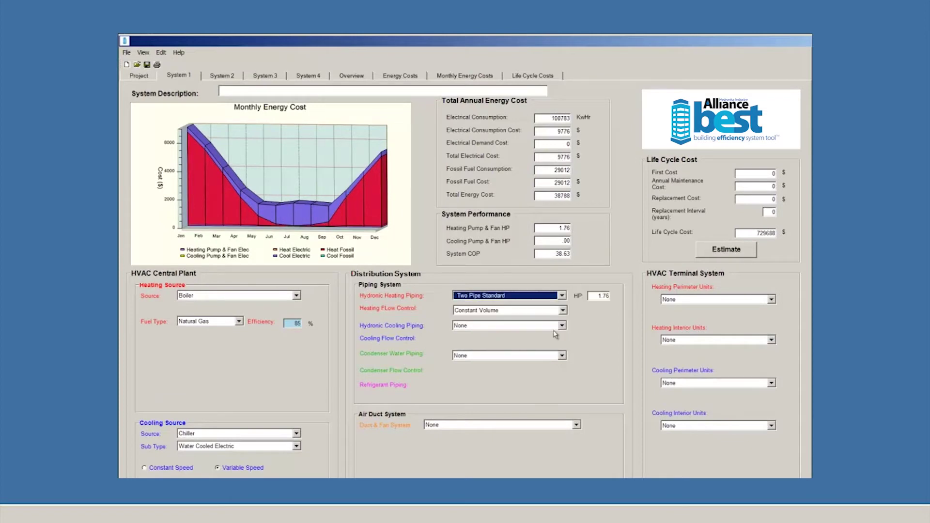
pyautogui.click(563, 311)
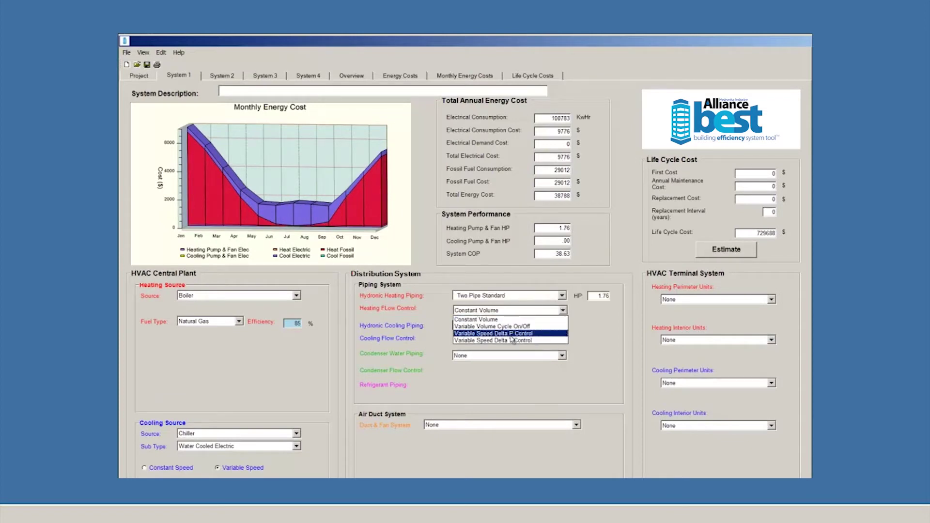
pyautogui.click(512, 334)
pyautogui.click(561, 325)
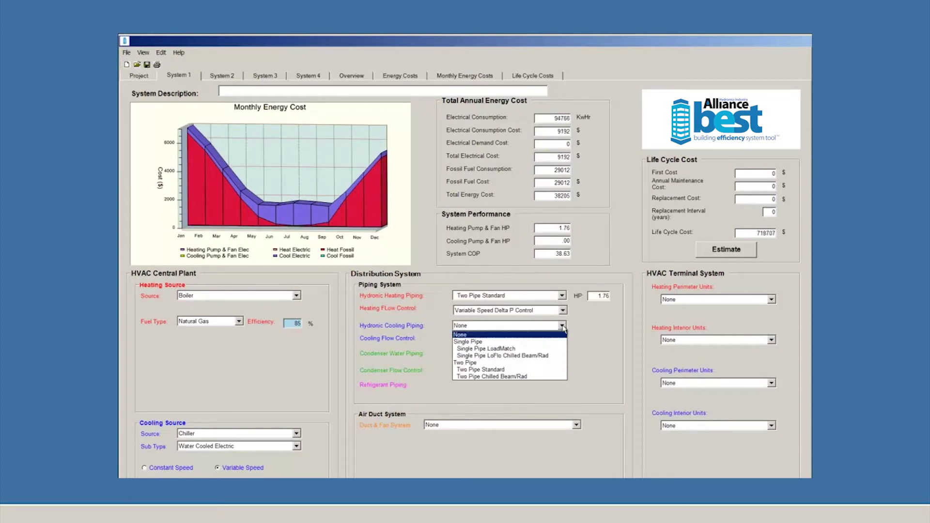
pyautogui.click(486, 372)
pyautogui.click(562, 340)
pyautogui.click(516, 363)
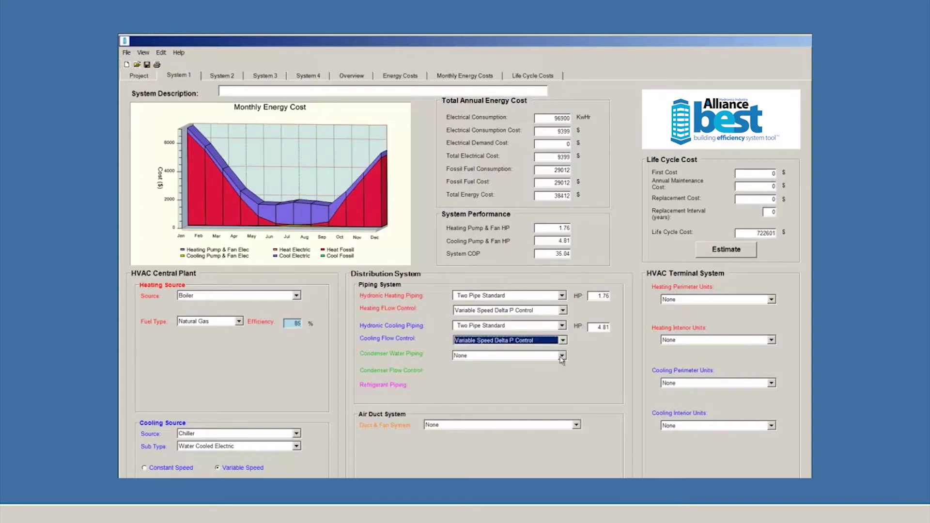
# - Set Two Pipe condenser water piping and a Single Duct Single Fan Ventilation Only DOAS
pyautogui.click(562, 355)
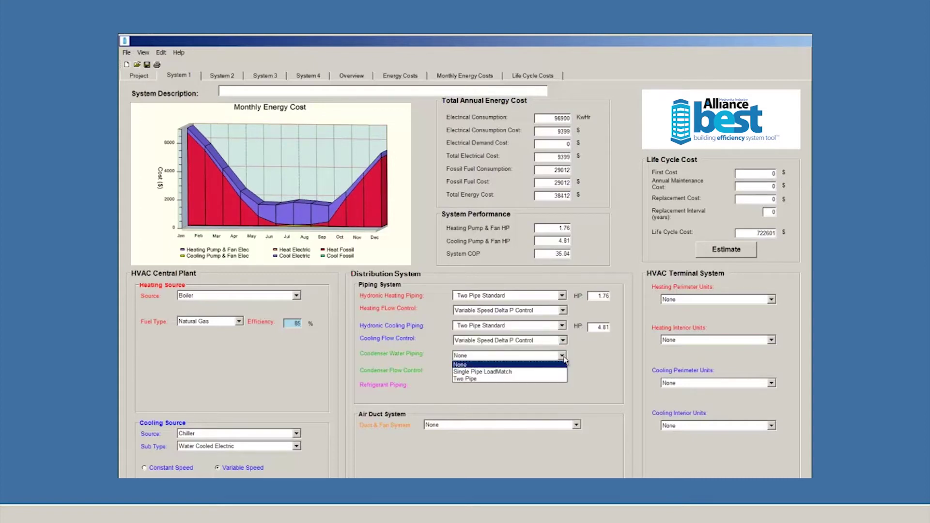
pyautogui.click(502, 380)
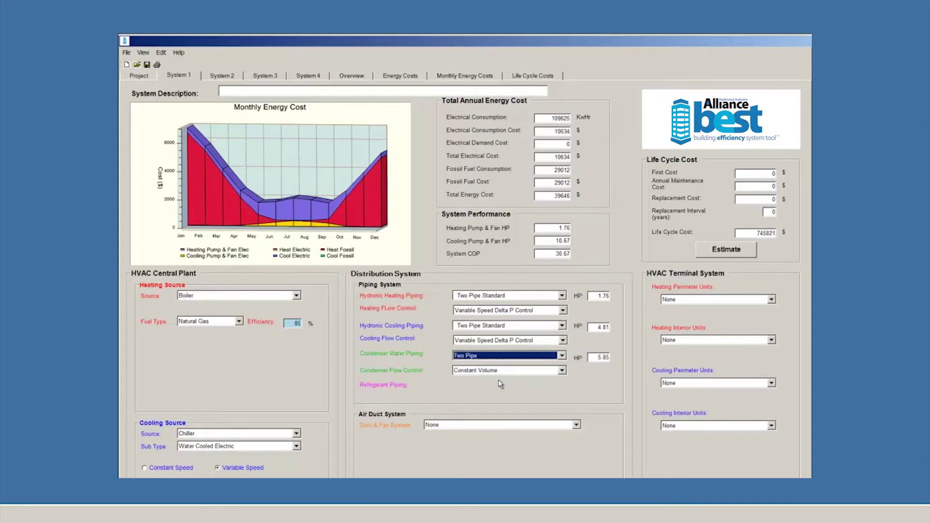
pyautogui.click(576, 425)
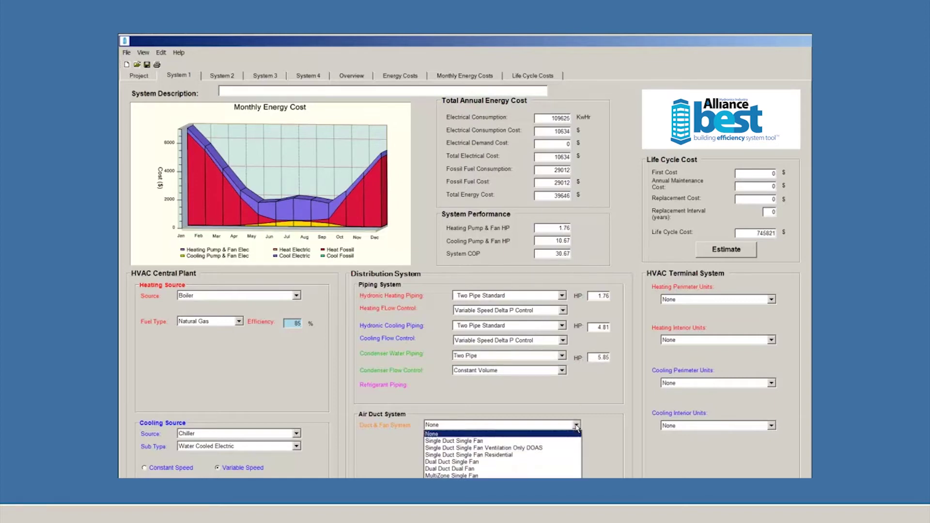
pyautogui.click(498, 448)
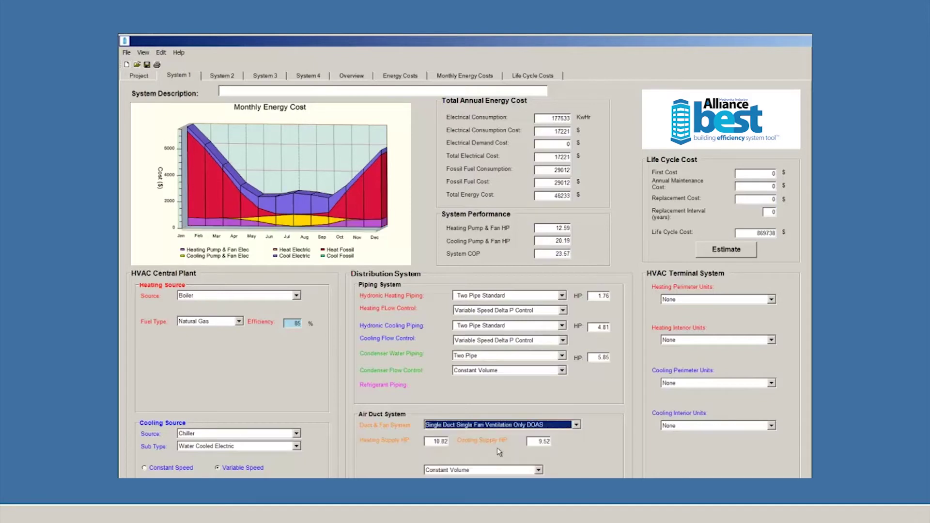
pyautogui.click(772, 298)
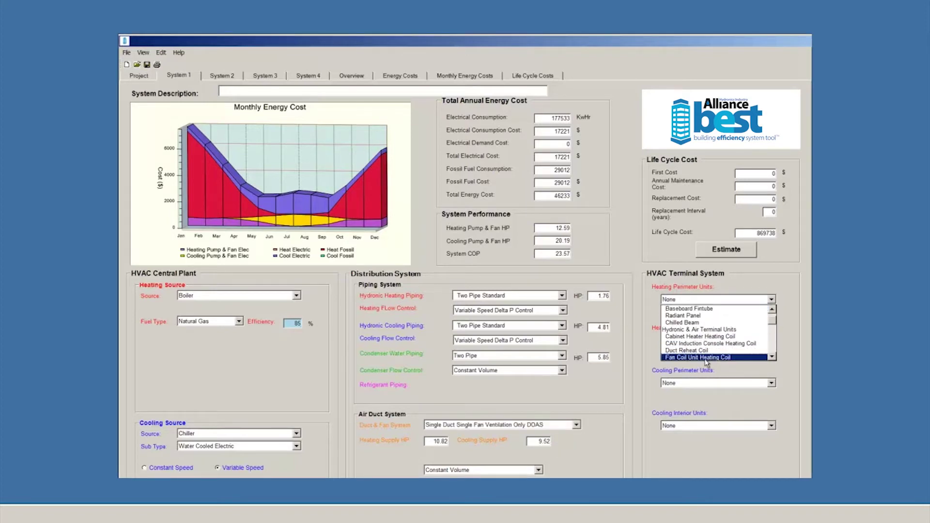
pyautogui.click(702, 358)
pyautogui.click(770, 340)
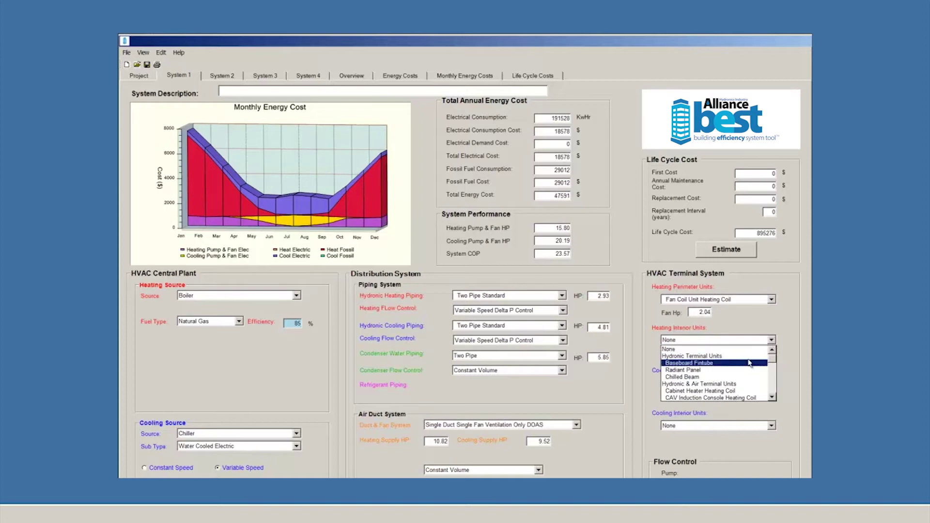
pyautogui.click(724, 377)
pyautogui.click(770, 383)
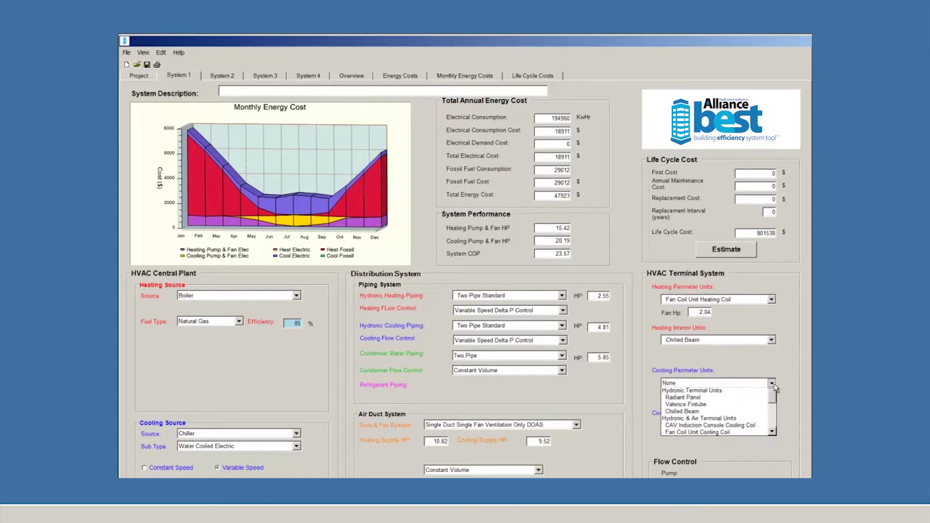
pyautogui.click(708, 440)
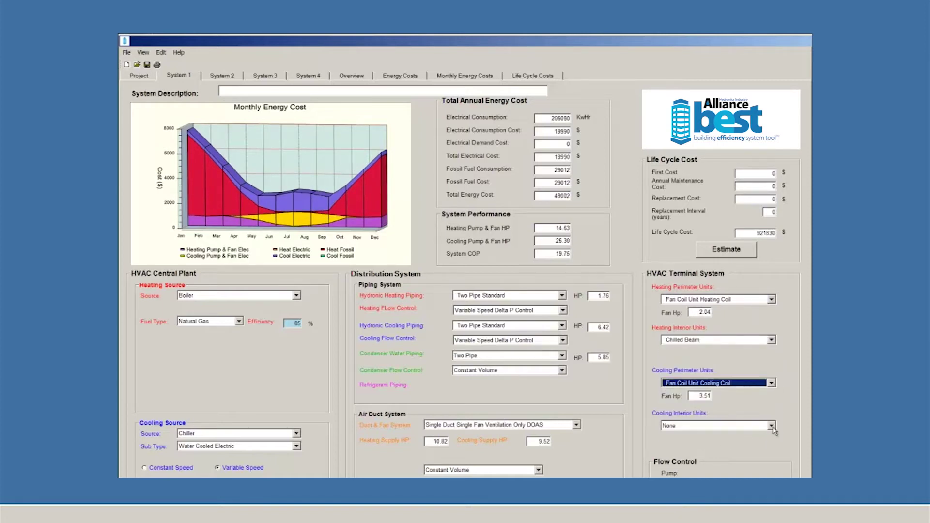
pyautogui.click(771, 425)
pyautogui.click(693, 463)
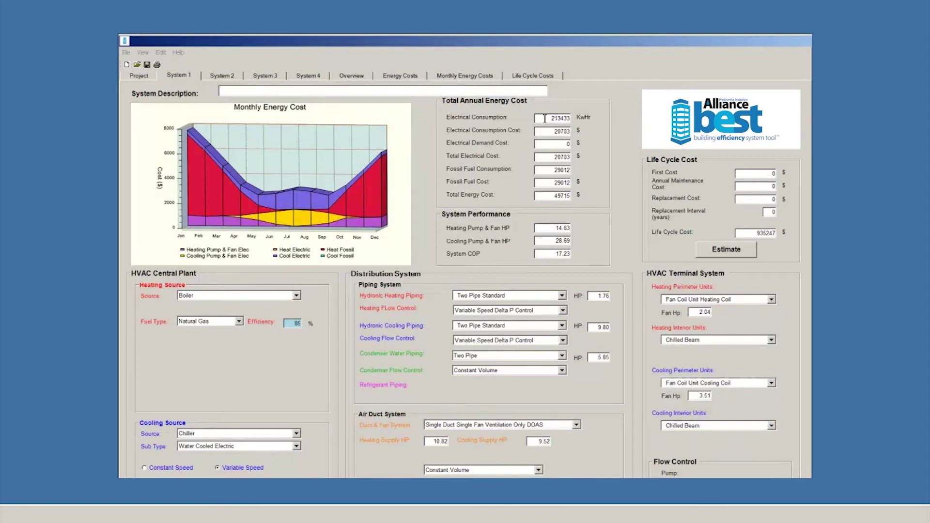
pyautogui.doubleClick(544, 118)
pyautogui.press('Tab')
pyautogui.press('Tab')
pyautogui.press('Tab')
pyautogui.press('Tab')
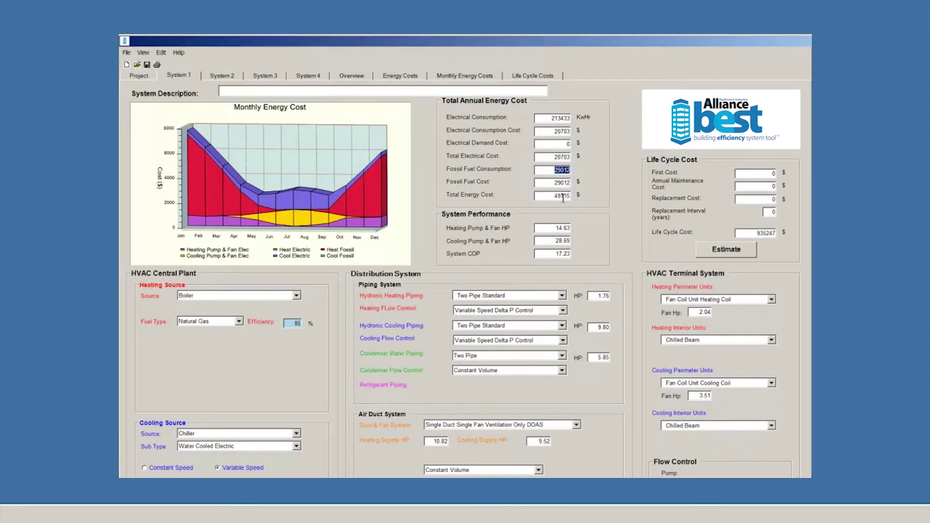
pyautogui.doubleClick(546, 196)
# - Estimate System 1 life cycle costs from Chilled Beam Water Cooled Chiller 4-Pipe data (first cost 1080000)
pyautogui.click(723, 252)
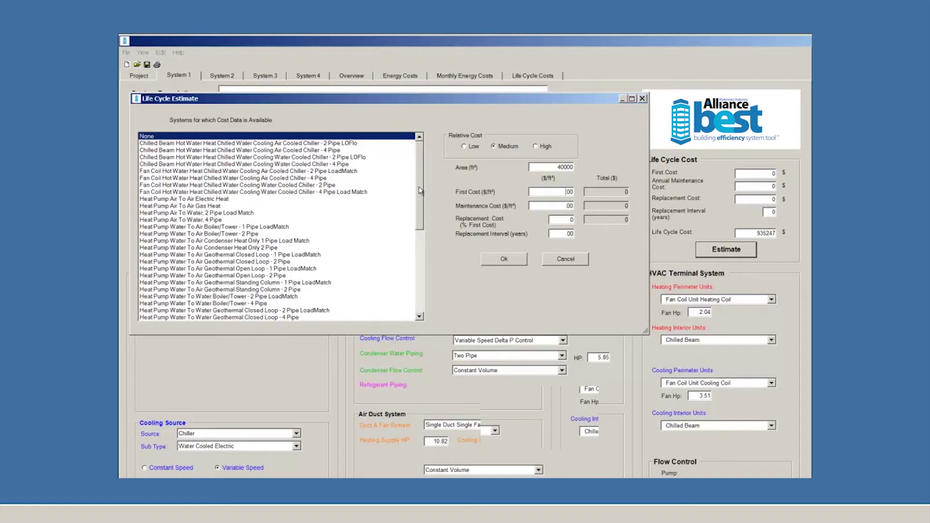
pyautogui.click(283, 164)
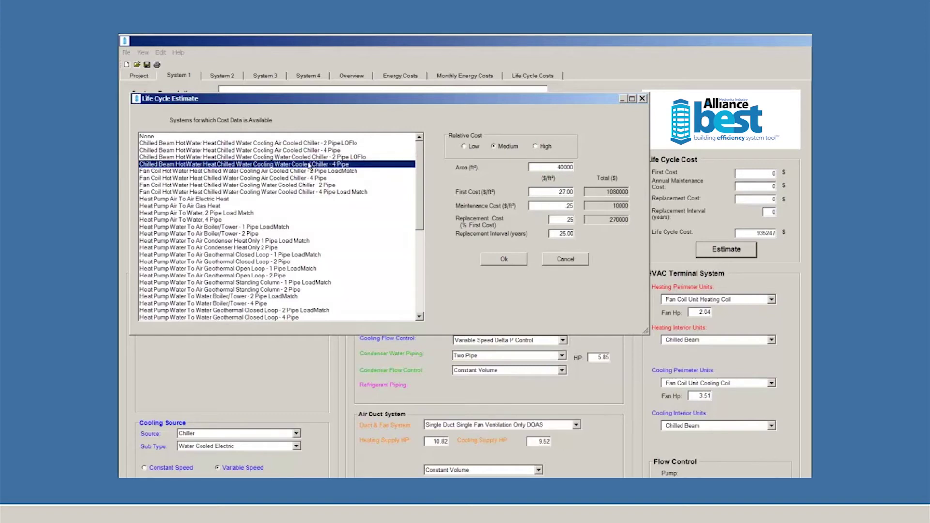
pyautogui.click(506, 259)
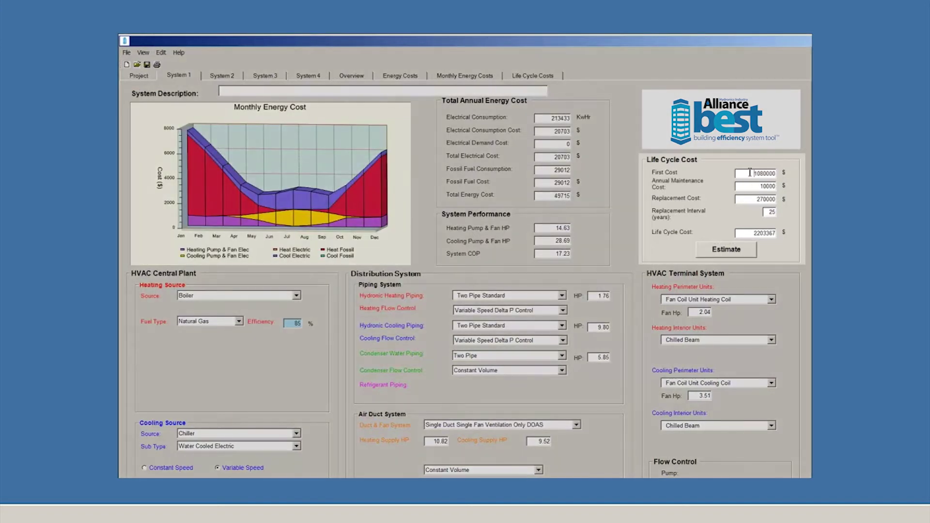
pyautogui.doubleClick(750, 172)
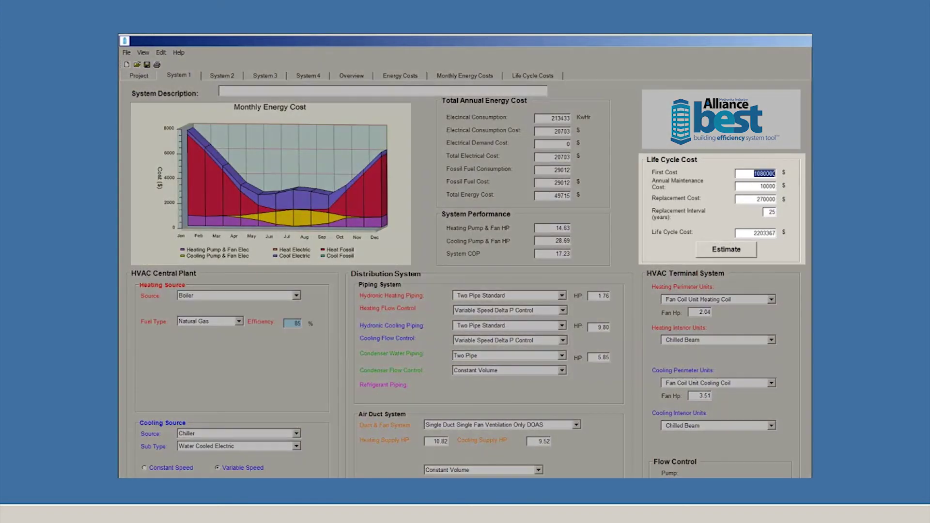
pyautogui.doubleClick(758, 188)
pyautogui.doubleClick(757, 199)
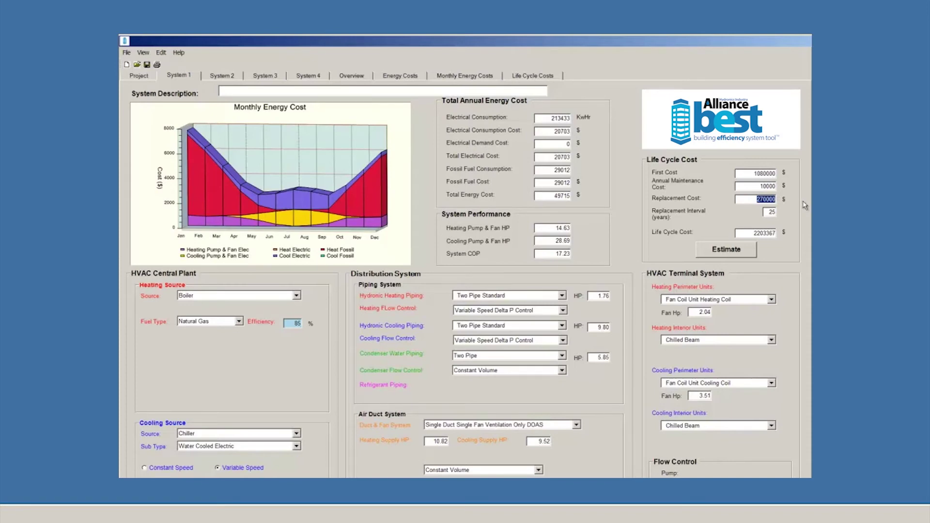
pyautogui.click(397, 76)
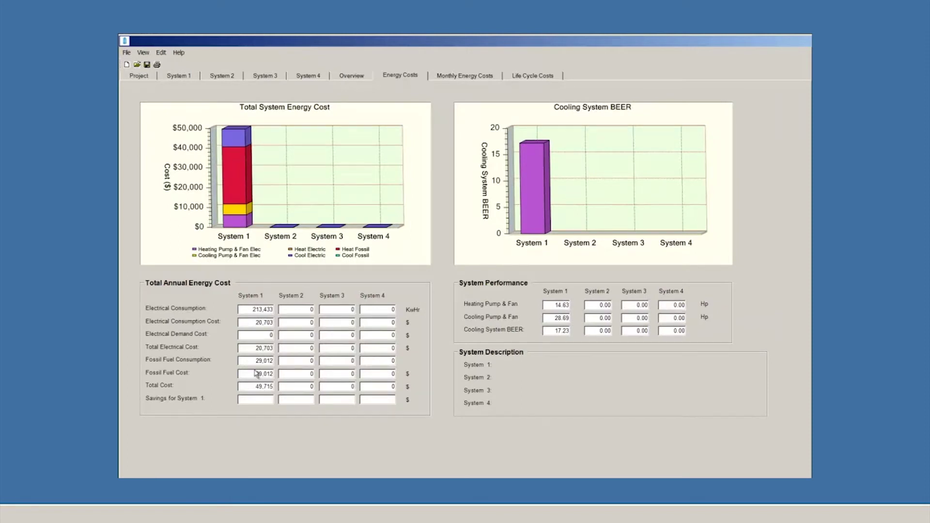
# - Review System 1's $49,715 energy cost and its total life cycle cost
pyautogui.moveTo(252, 388); pyautogui.dragTo(312, 394)
pyautogui.click(532, 75)
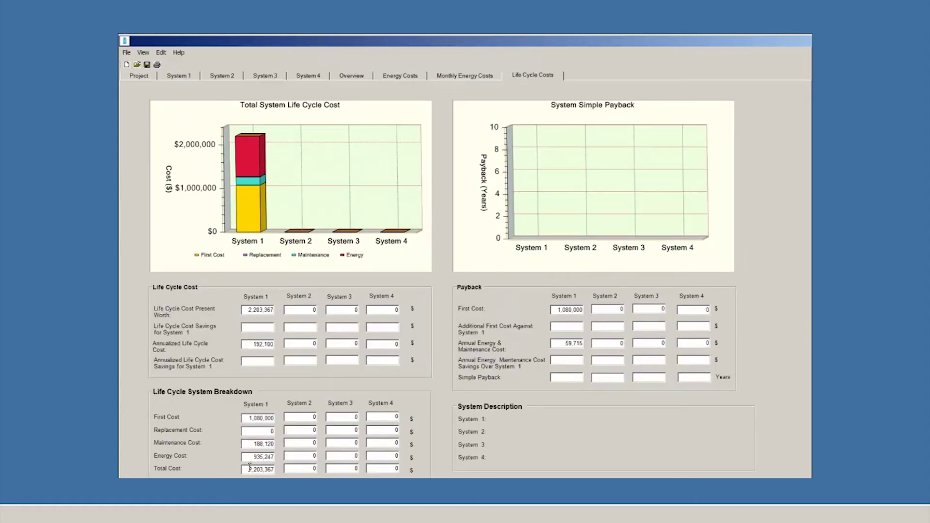
pyautogui.moveTo(246, 469); pyautogui.dragTo(273, 468)
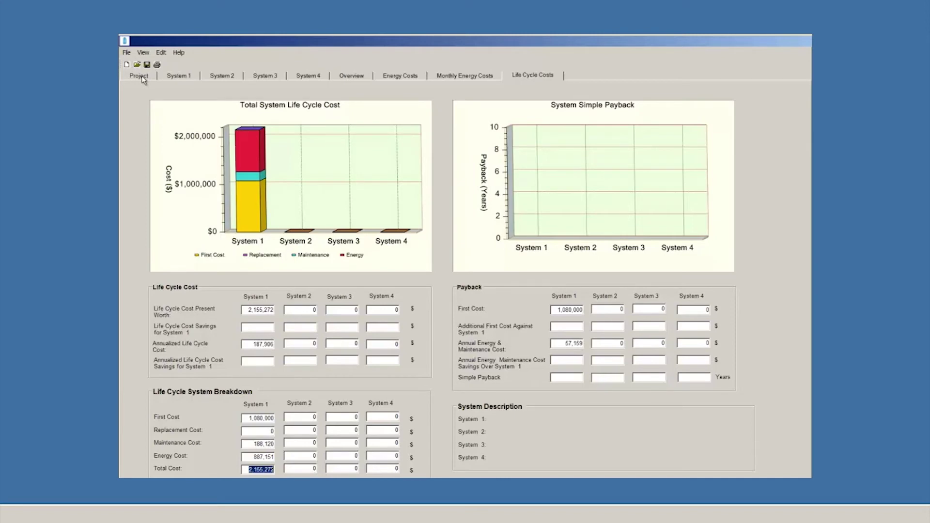
pyautogui.click(141, 76)
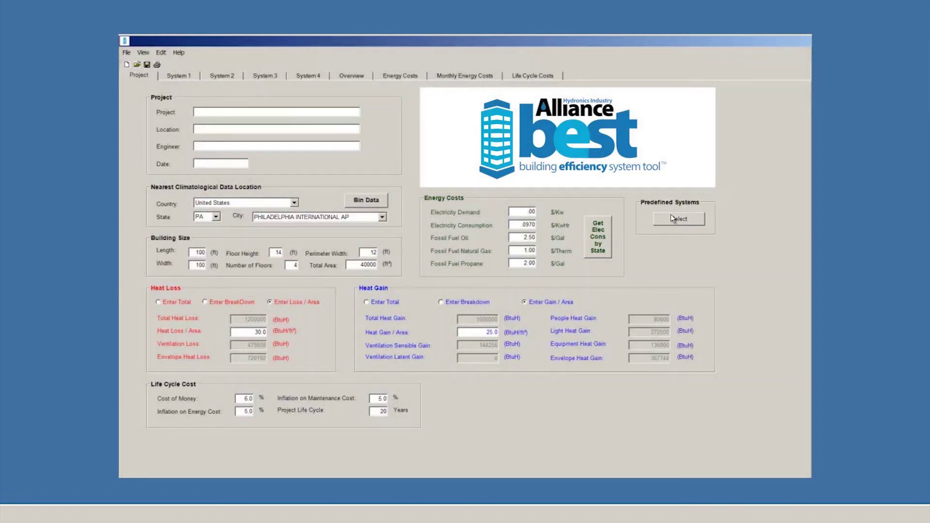
# - Make System 1 an Air Cooled 4 Pipe Chilled Beam and System 2 a 2 Pipe Heat Pump
pyautogui.click(672, 219)
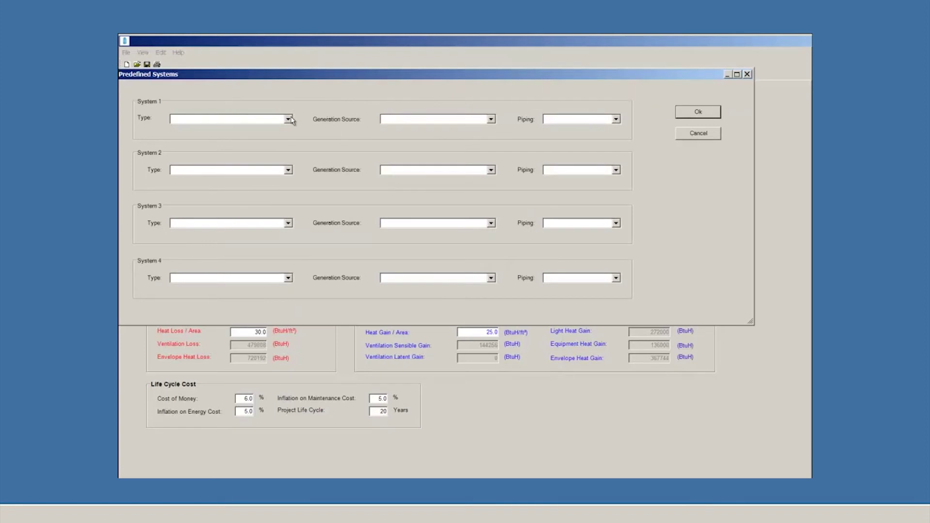
pyautogui.click(289, 119)
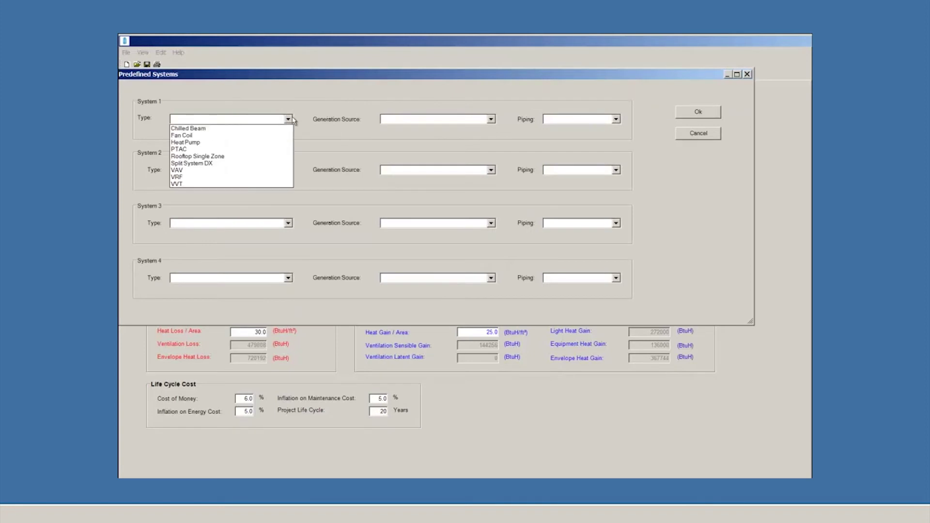
pyautogui.click(220, 129)
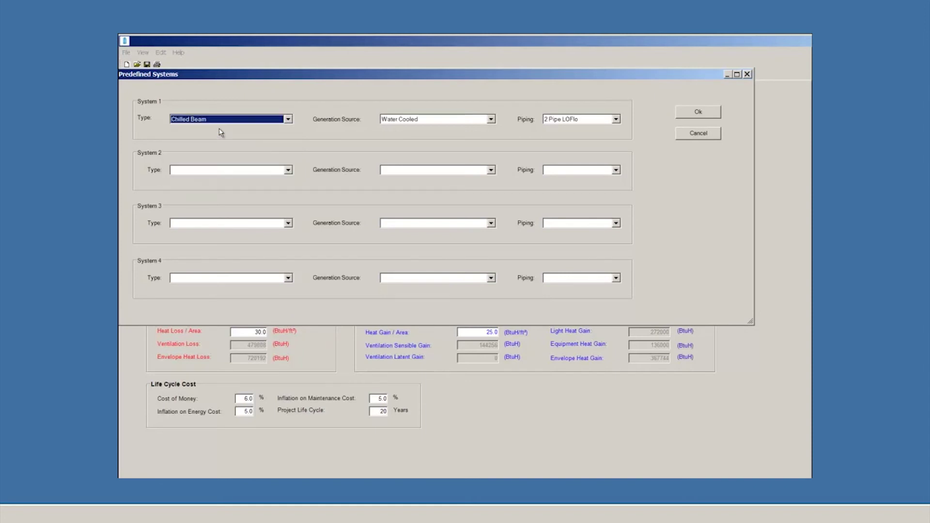
pyautogui.click(491, 119)
pyautogui.click(460, 135)
pyautogui.click(616, 119)
pyautogui.click(590, 135)
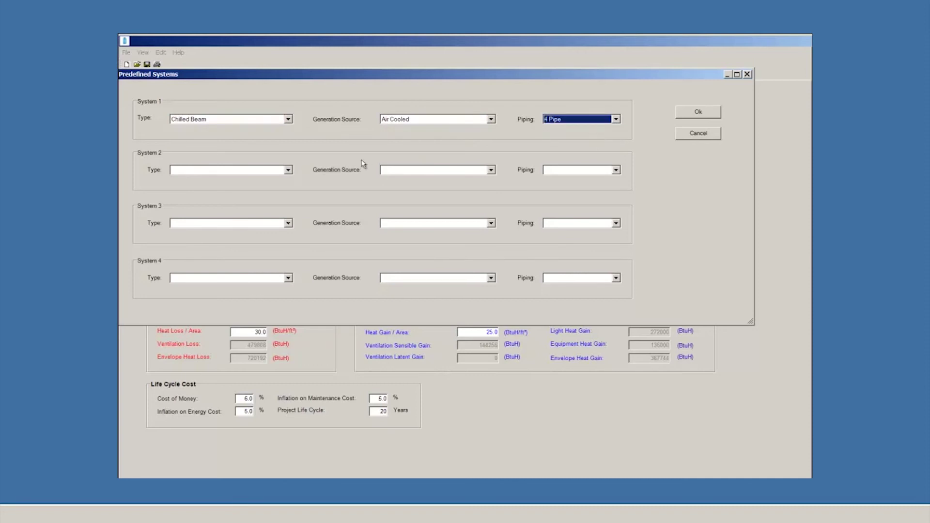
pyautogui.click(287, 170)
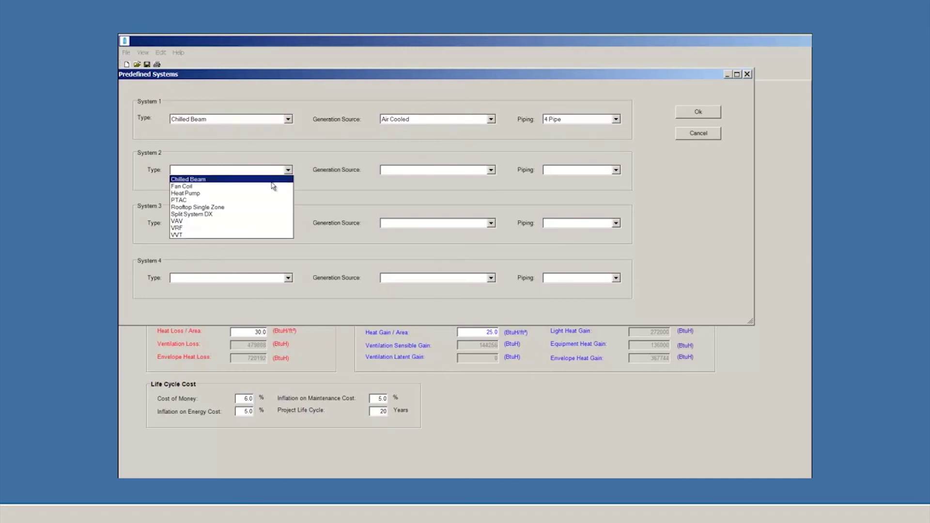
pyautogui.click(237, 193)
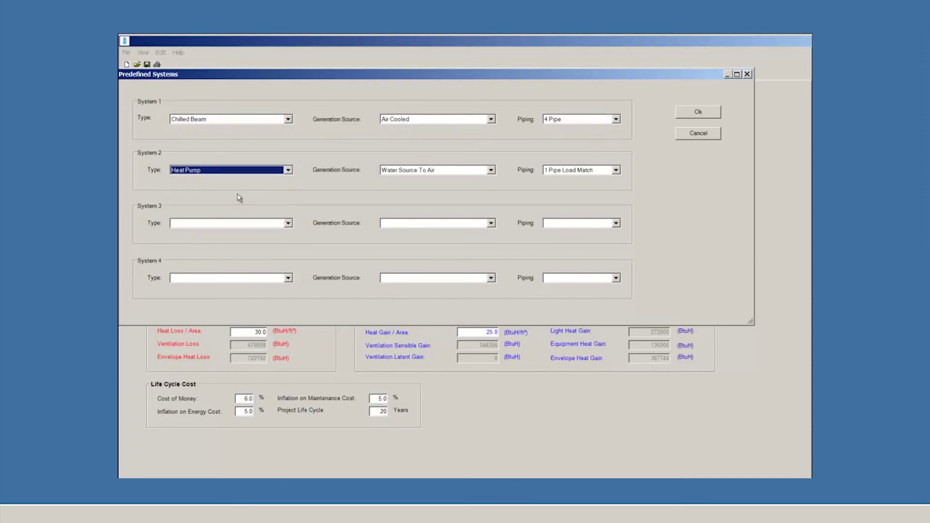
pyautogui.click(615, 170)
pyautogui.click(595, 186)
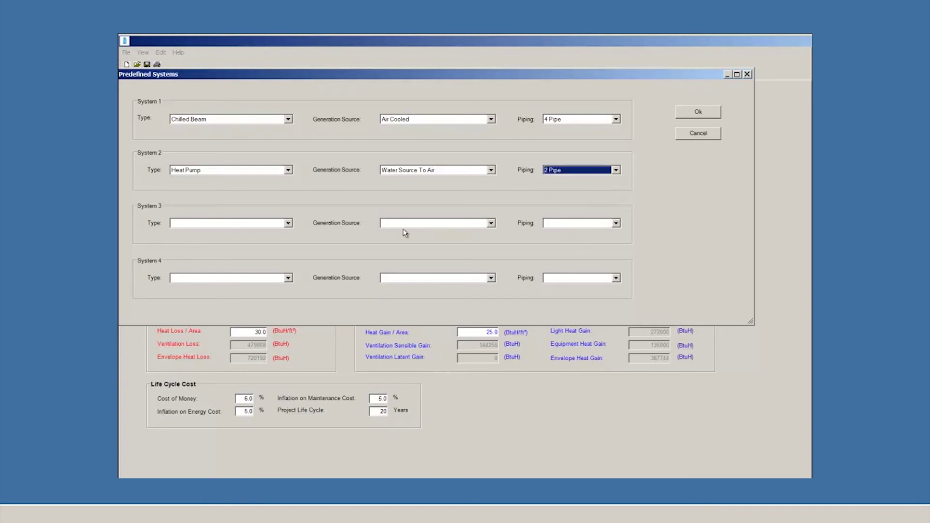
# - Make System 3 an Air Cooled 4 Pipe VAV and System 4 a VRF, then confirm
pyautogui.click(287, 223)
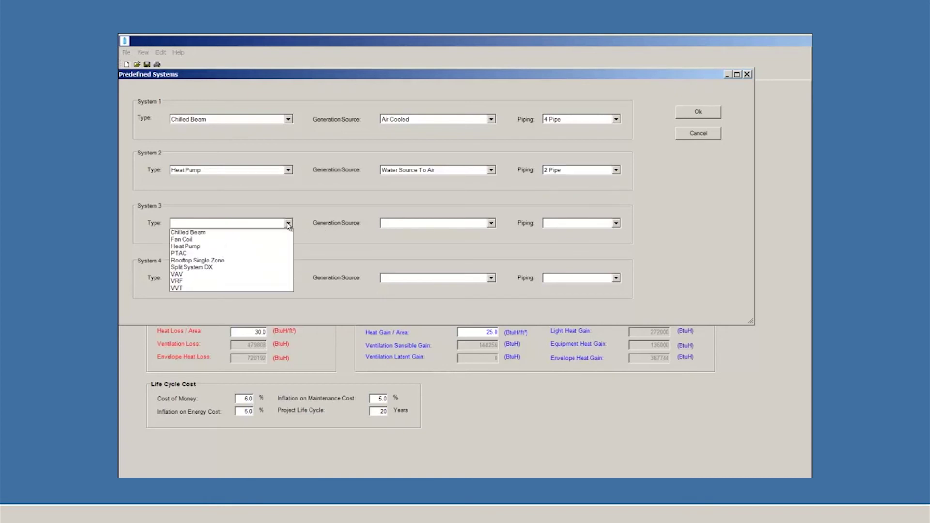
pyautogui.click(210, 274)
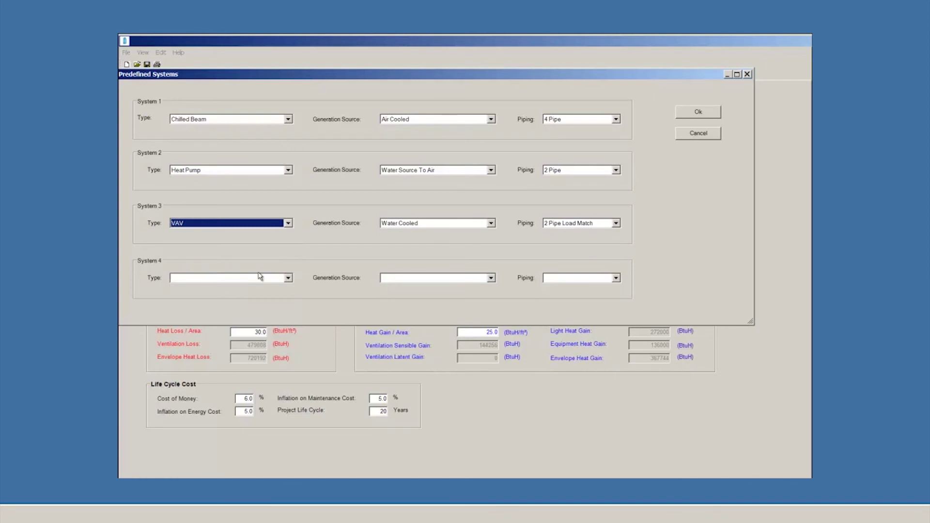
pyautogui.click(465, 223)
pyautogui.click(424, 239)
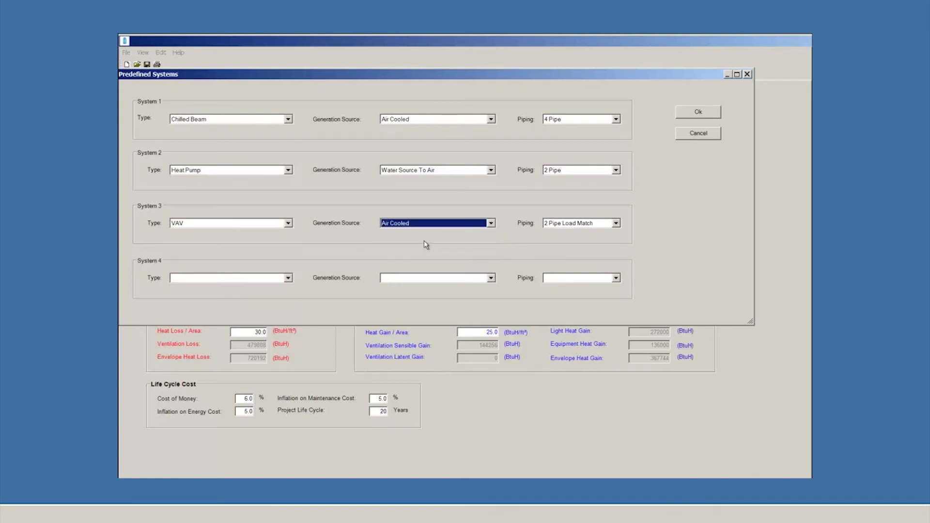
pyautogui.click(615, 223)
pyautogui.click(592, 242)
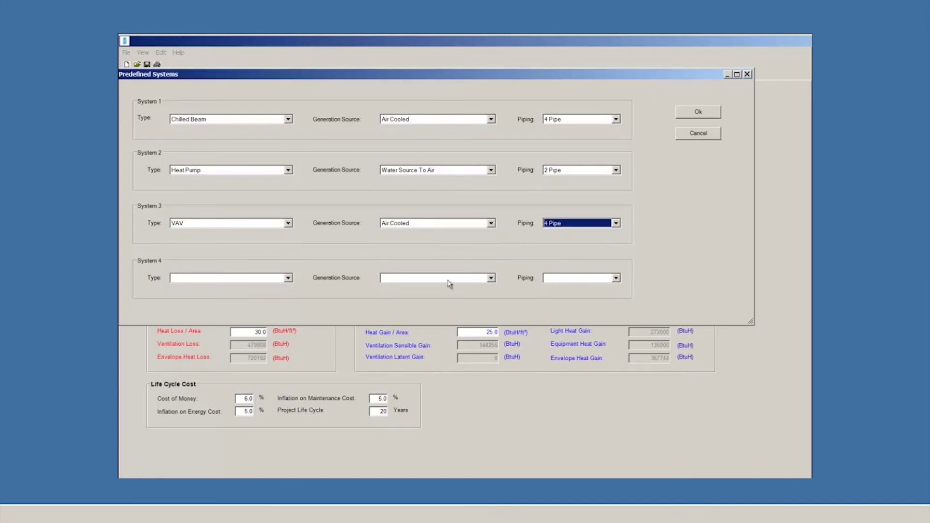
pyautogui.click(287, 279)
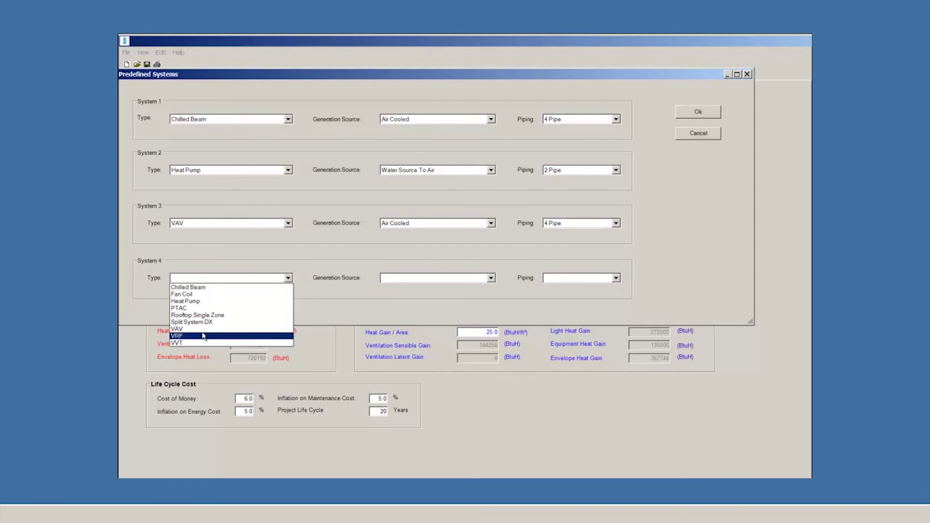
pyautogui.click(203, 335)
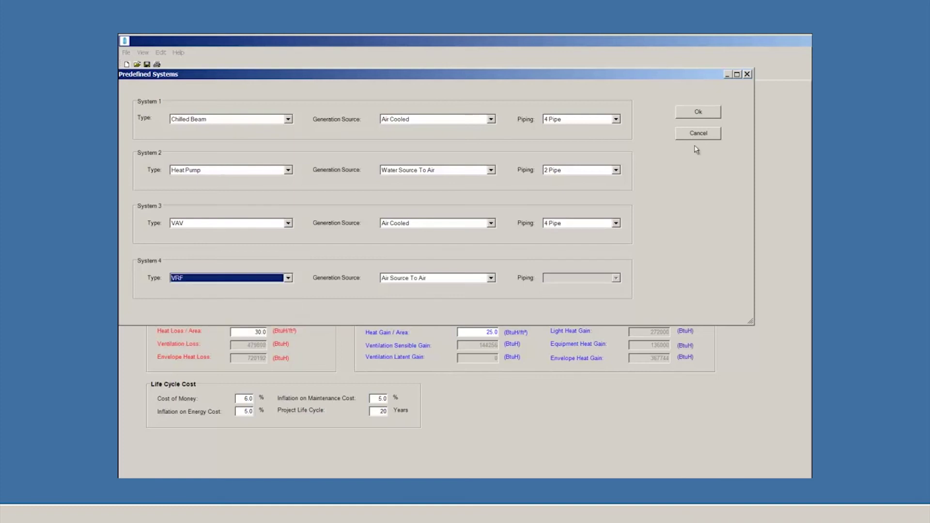
pyautogui.click(698, 112)
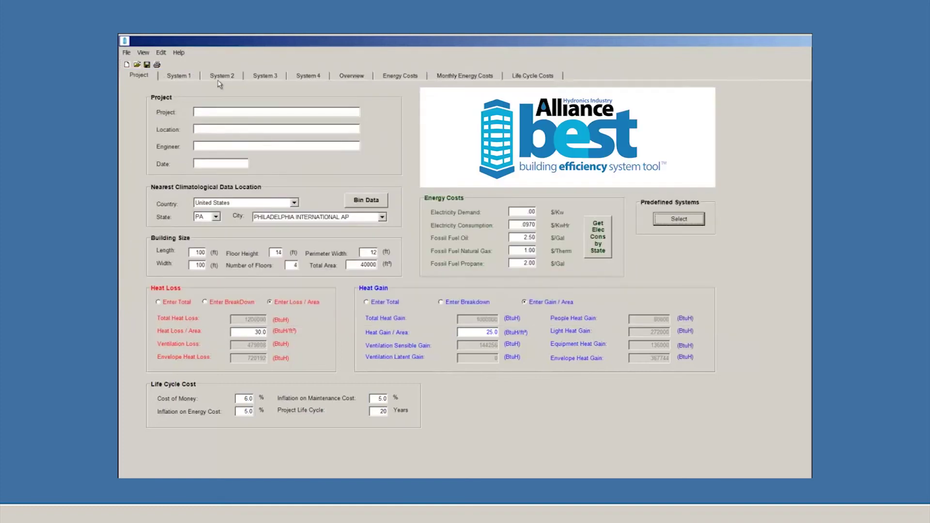
# - Review Systems 1–4's results, then the energy cost comparison ranging from $49,033 to $57,860
pyautogui.click(192, 77)
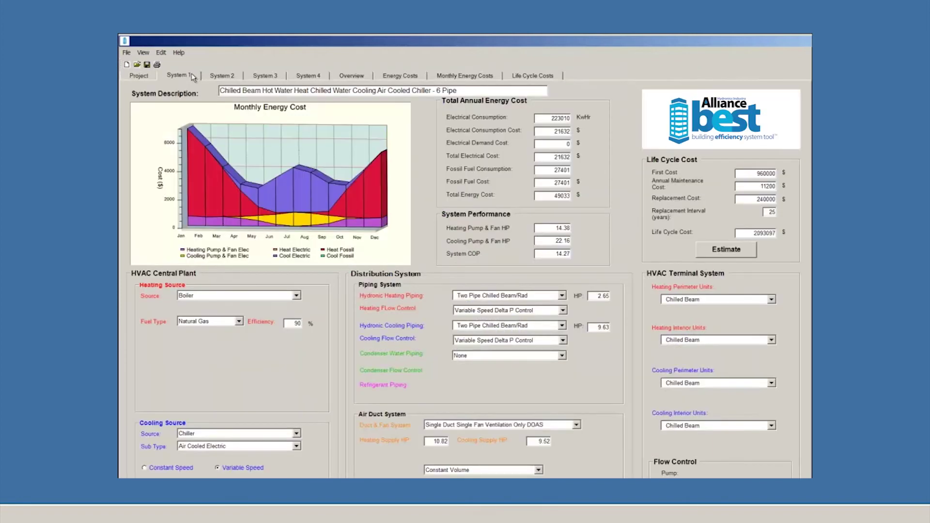
pyautogui.click(223, 77)
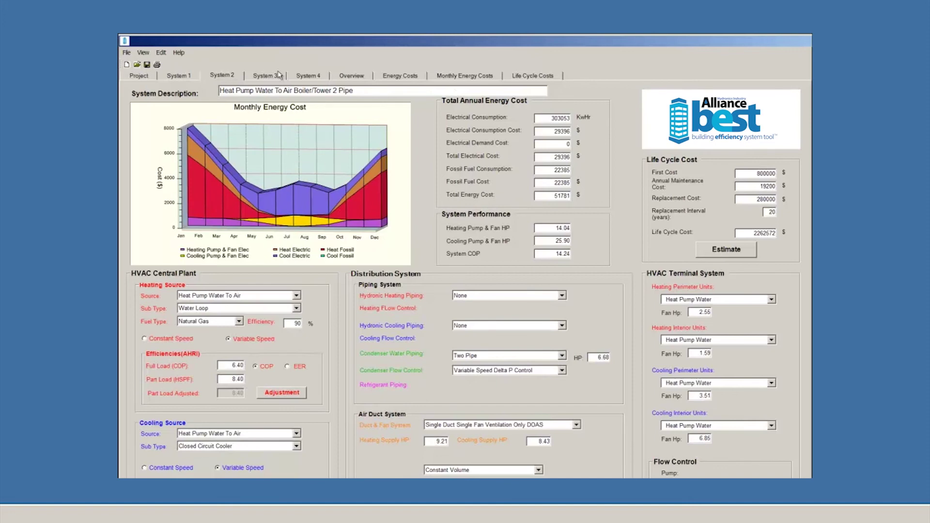
pyautogui.click(278, 75)
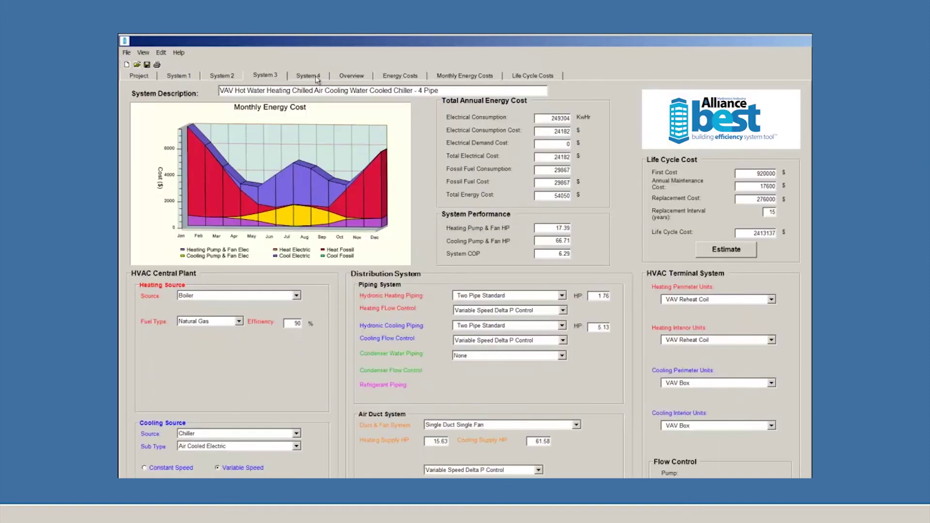
pyautogui.click(317, 79)
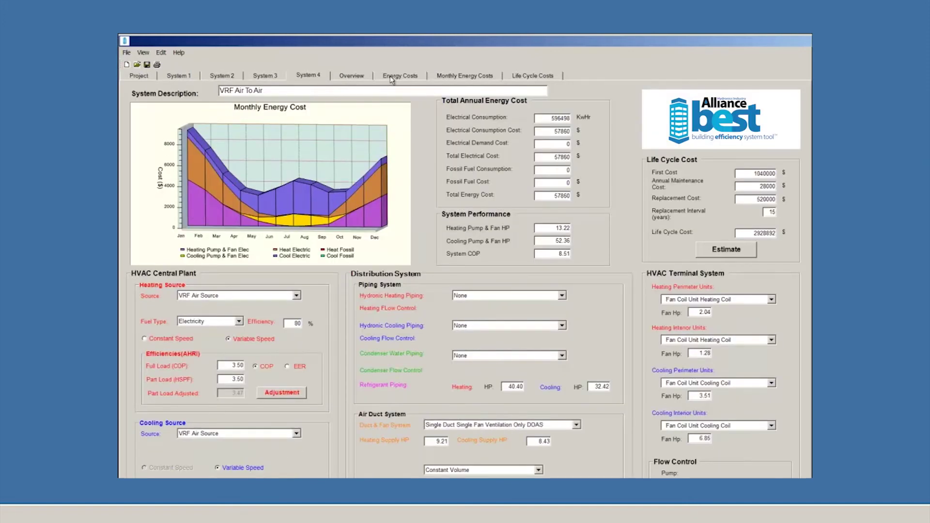
pyautogui.click(391, 78)
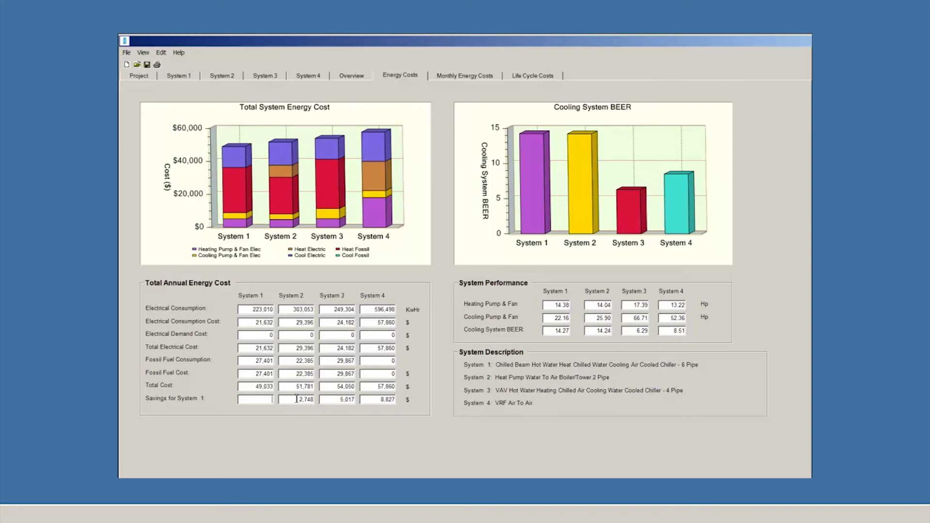
pyautogui.doubleClick(304, 399)
pyautogui.doubleClick(339, 400)
pyautogui.doubleClick(380, 400)
pyautogui.click(524, 78)
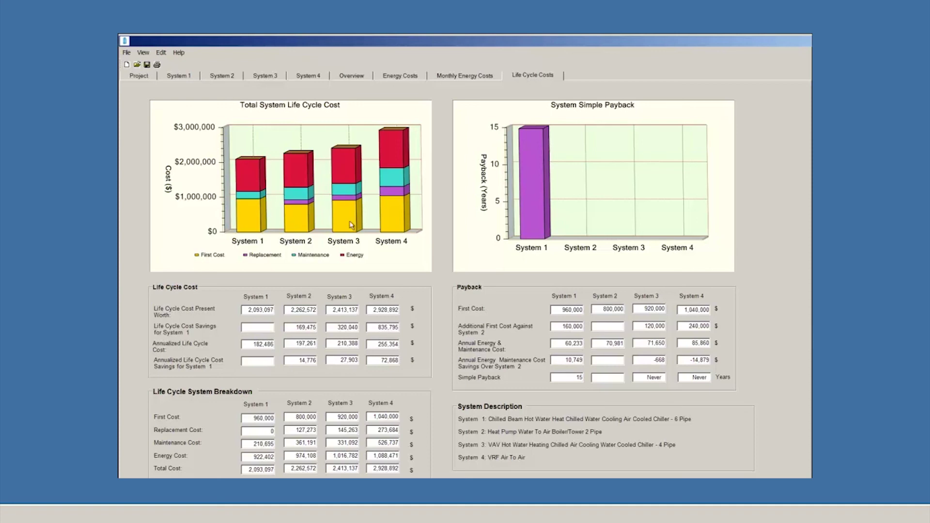
# - Inspect total life cycle costs for Systems 1 and 4 ($2,928,892) and the payback chart
pyautogui.click(245, 470)
pyautogui.click(385, 468)
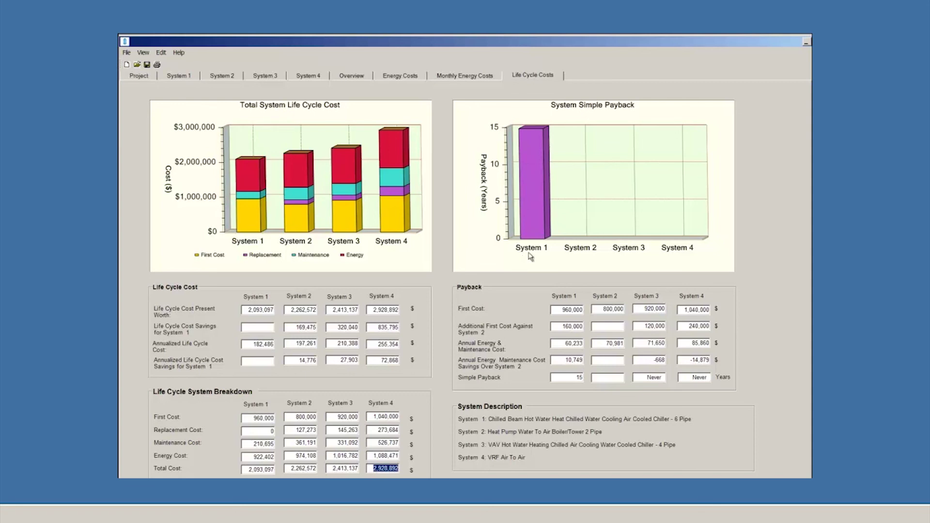
pyautogui.click(531, 218)
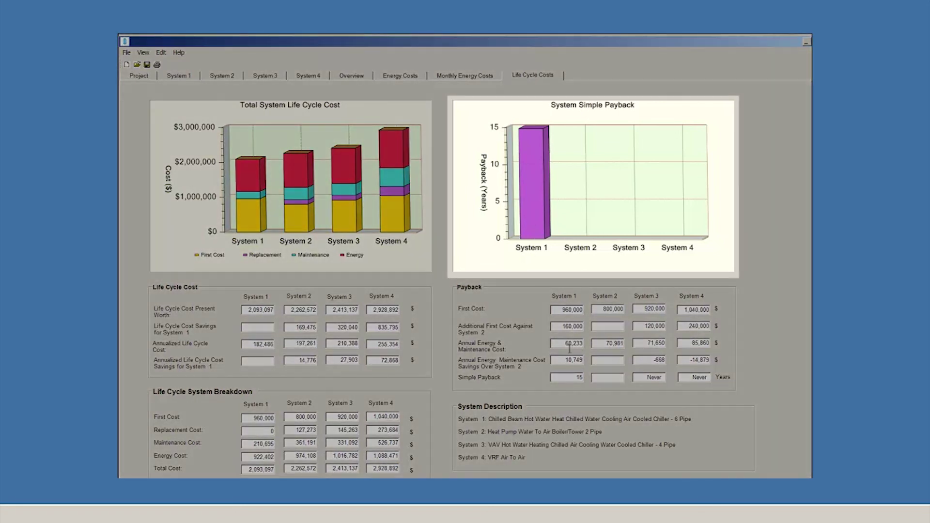